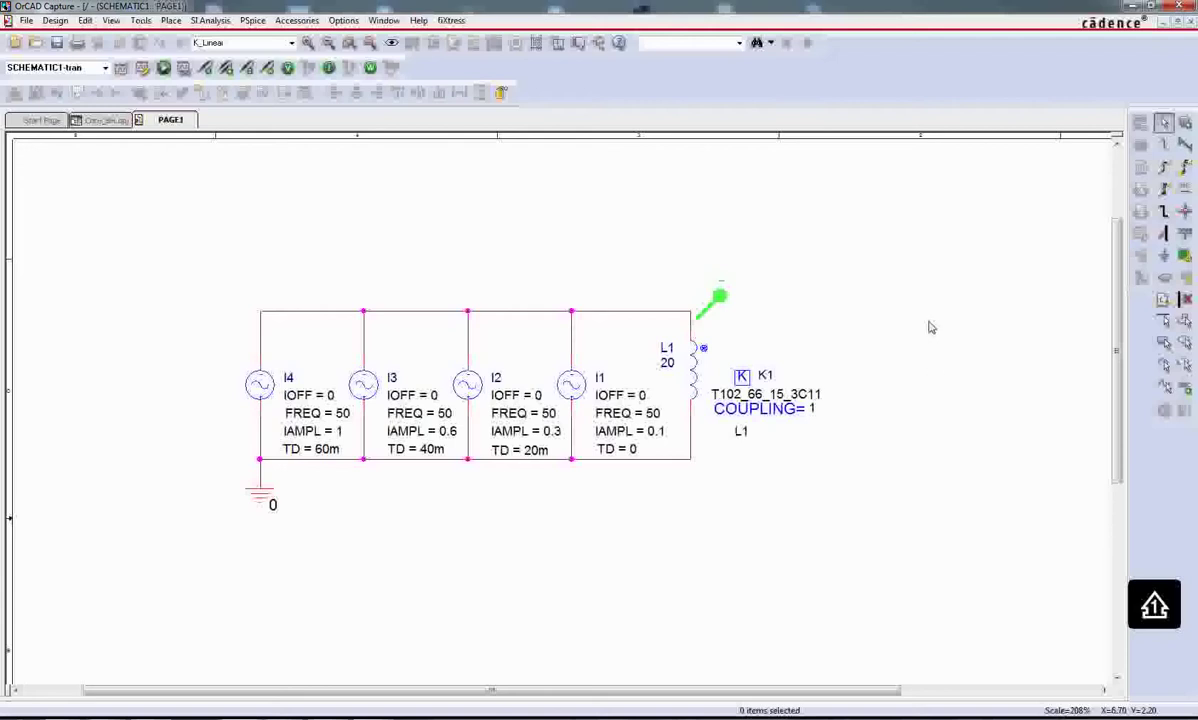
Browse the core models in the MAGNETIC part library, previewing entries from E13_6_6_3C81 through E13_7_4_3E1
{"action": "left_click", "coordinate": [1157, 163]}
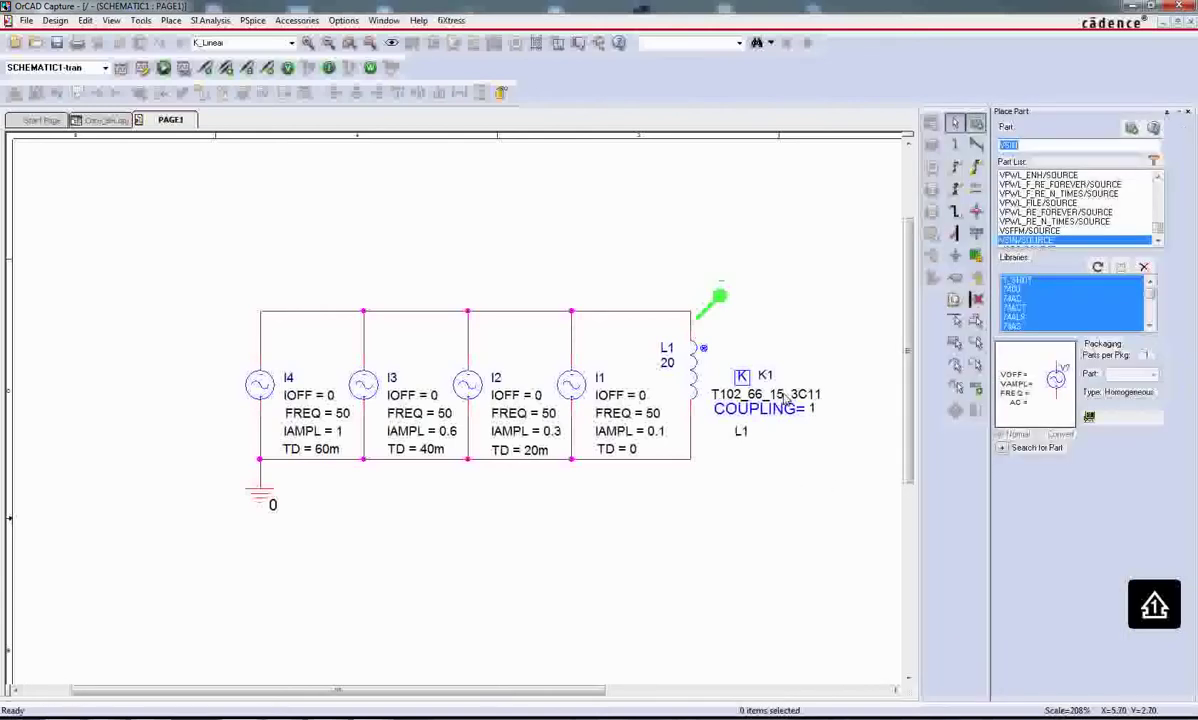
{"action": "left_click", "coordinate": [1019, 298]}
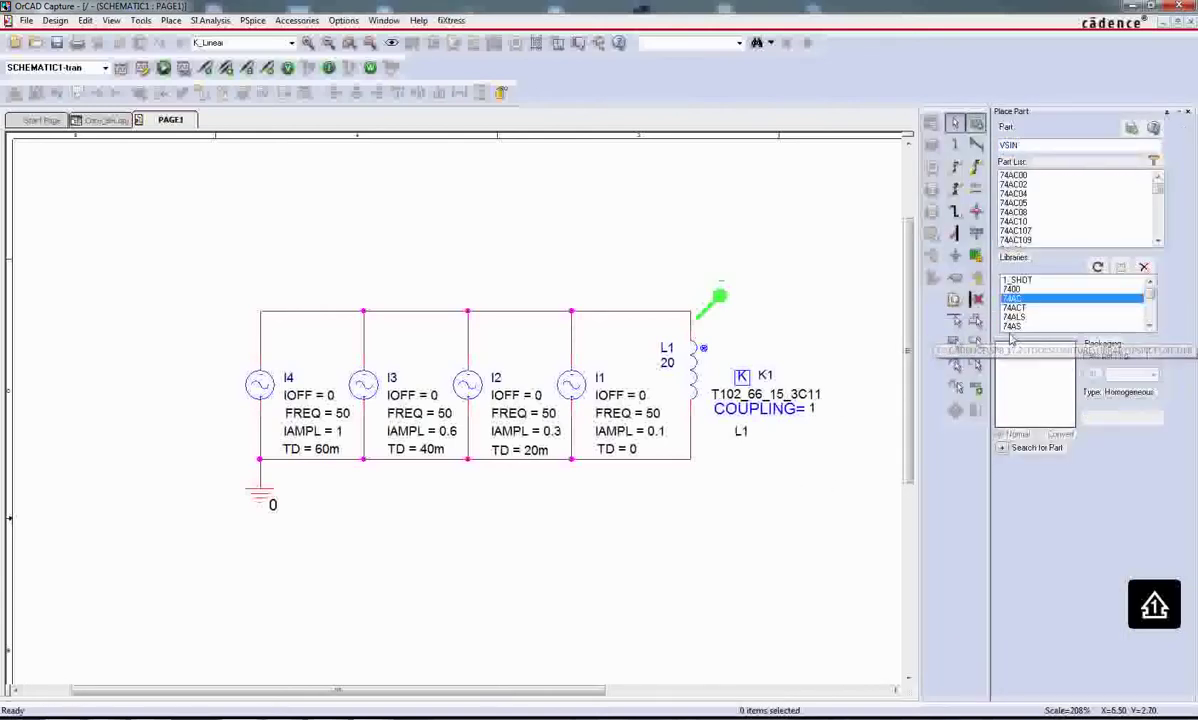
{"action": "key", "text": "m"}
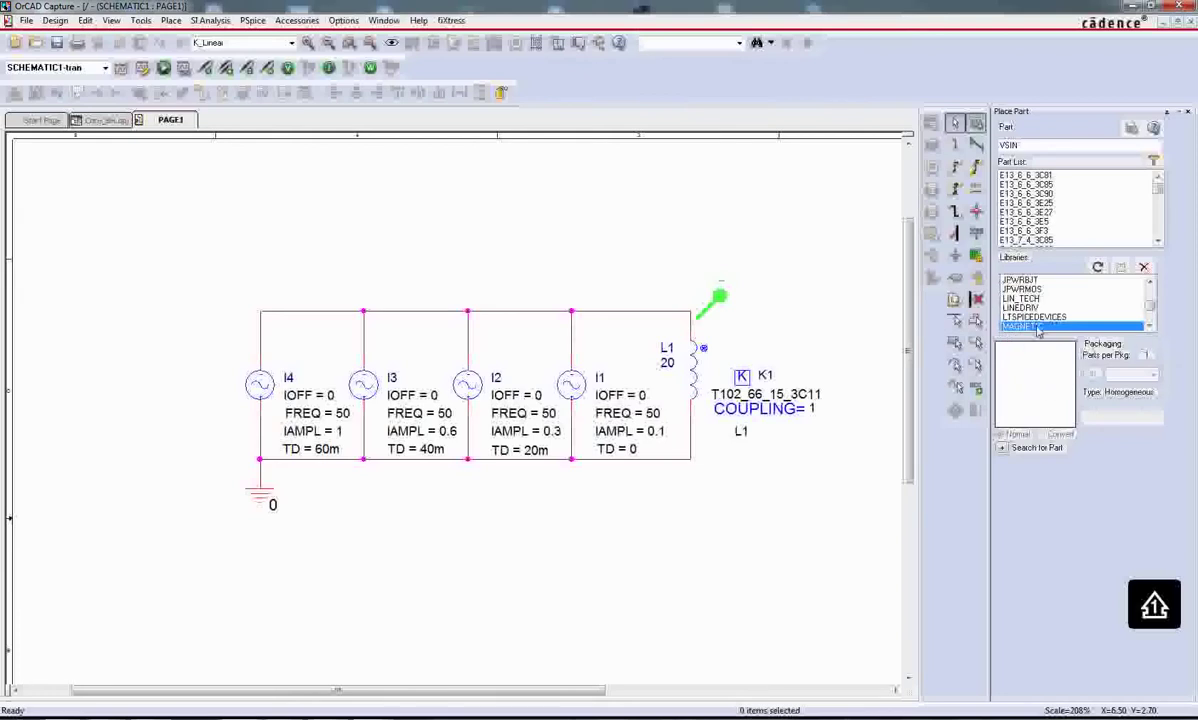
{"action": "left_click", "coordinate": [1037, 177]}
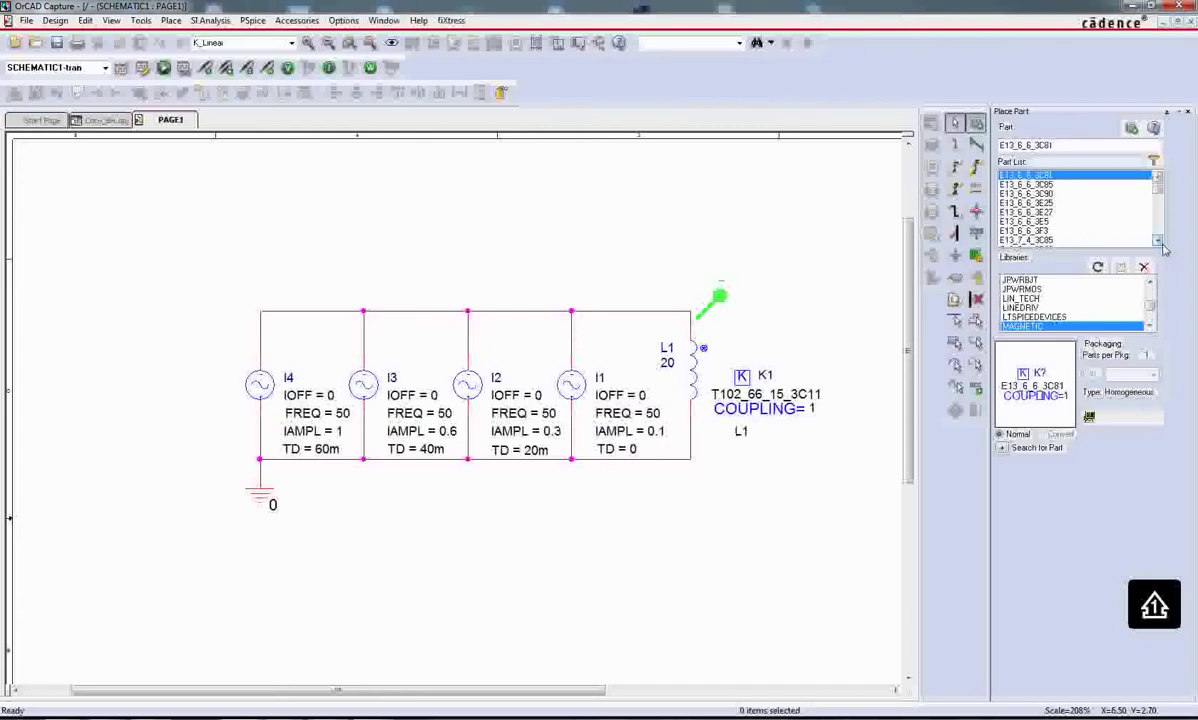
{"action": "left_click", "coordinate": [1026, 203]}
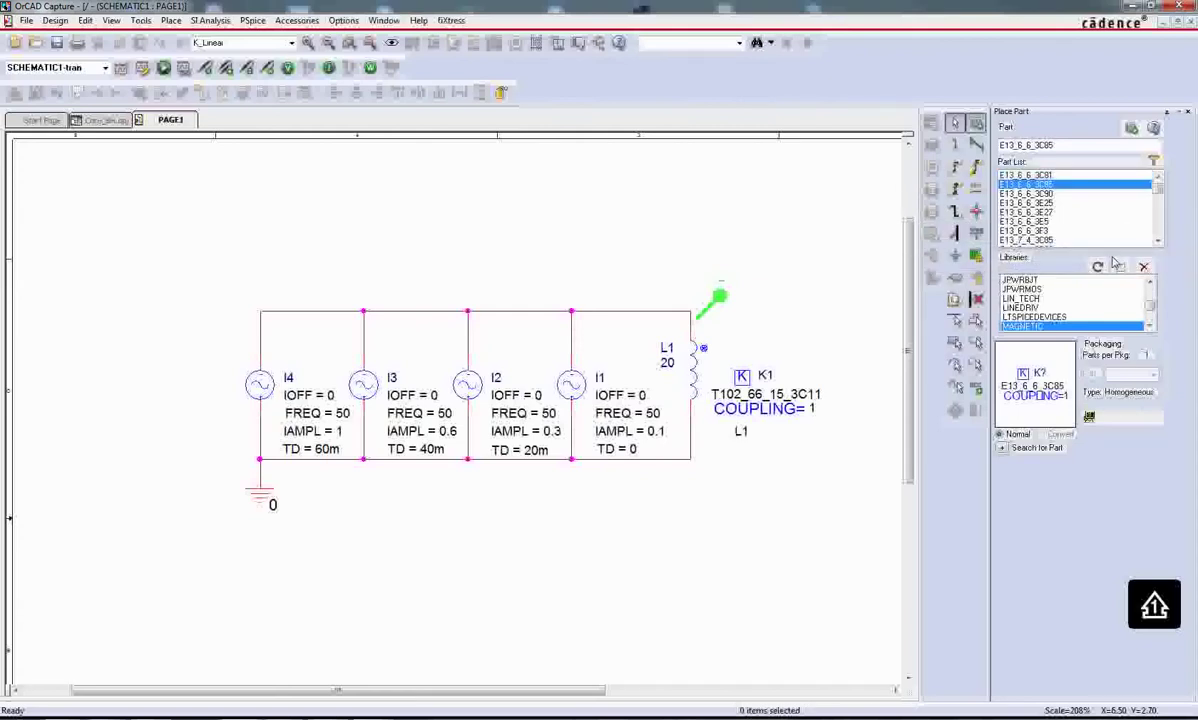
{"action": "key", "text": "Down"}
{"action": "key", "text": "Down"}
{"action": "key", "text": "Down"}
{"action": "key", "text": "Down"}
{"action": "key", "text": "Down"}
{"action": "key", "text": "Down"}
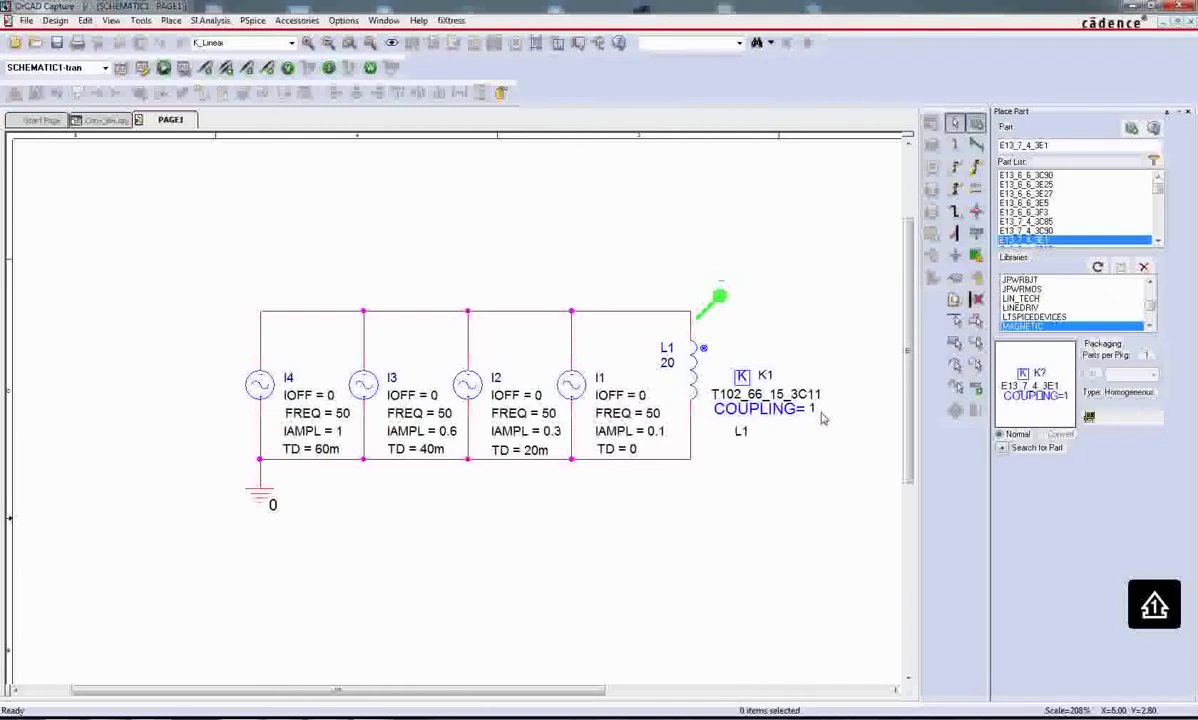
Move the K1 core symbol up and away from the inductor, and examine which inductor its L1 property references
{"action": "left_click_drag", "start_coordinate": [716, 370], "coordinate": [780, 343]}
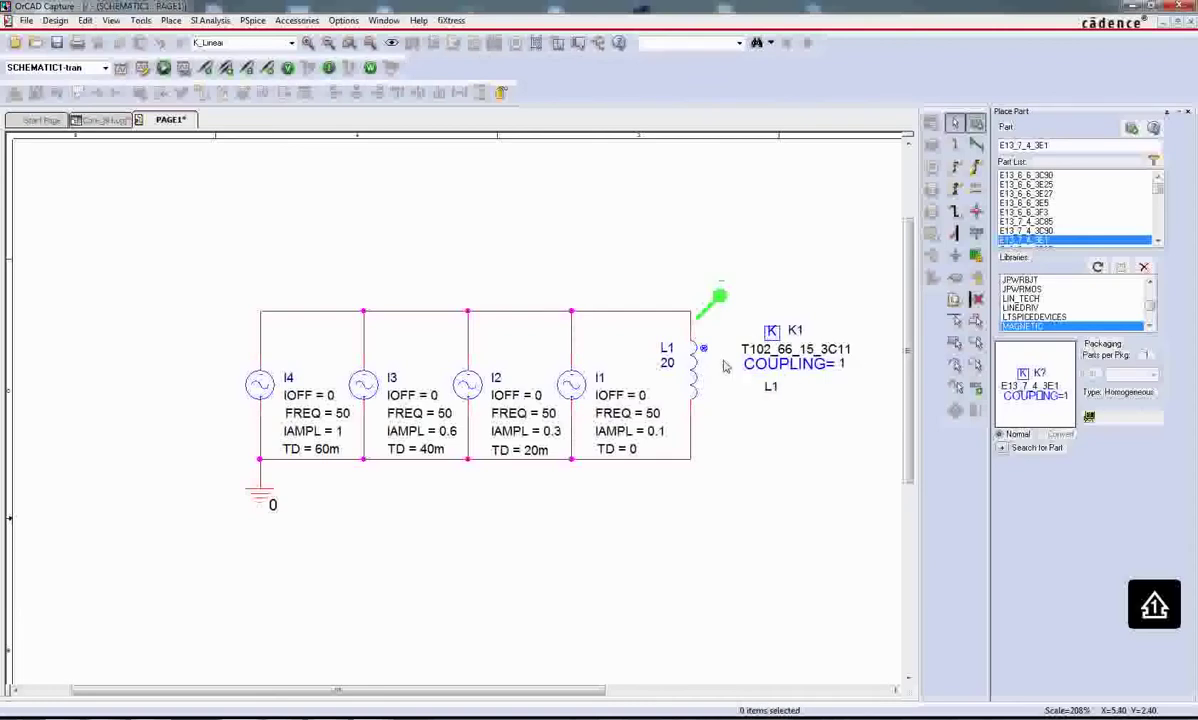
{"action": "double_click", "coordinate": [771, 338]}
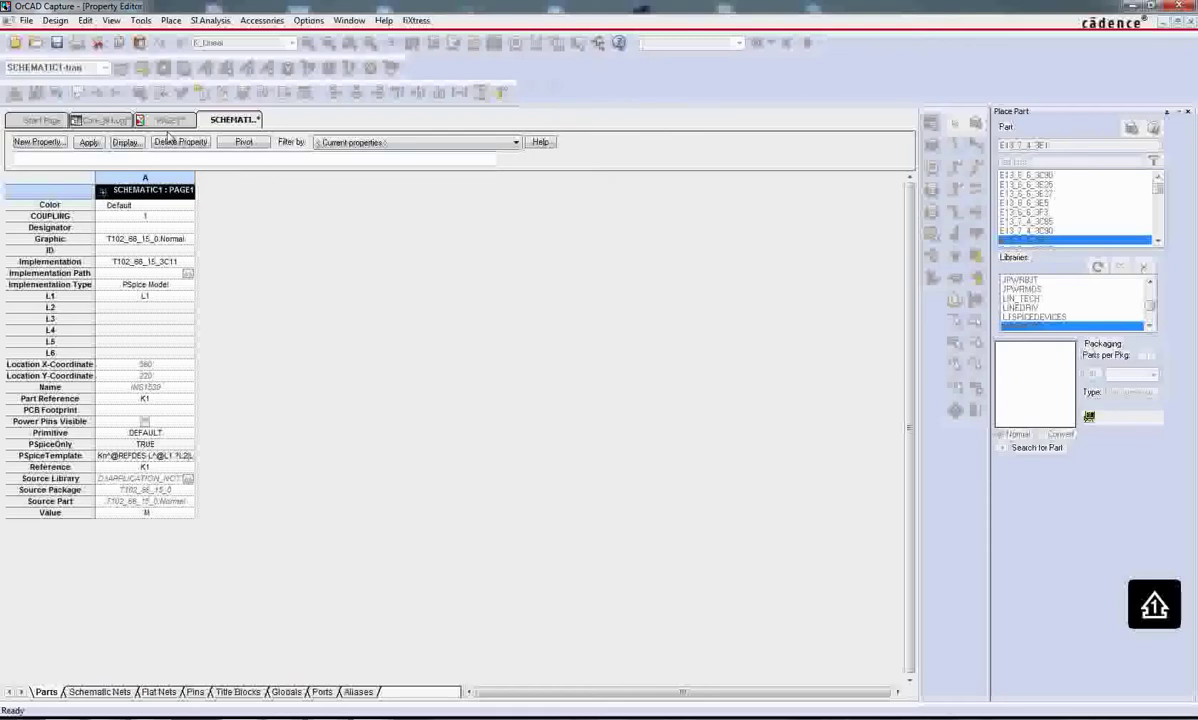
{"action": "left_click", "coordinate": [168, 120]}
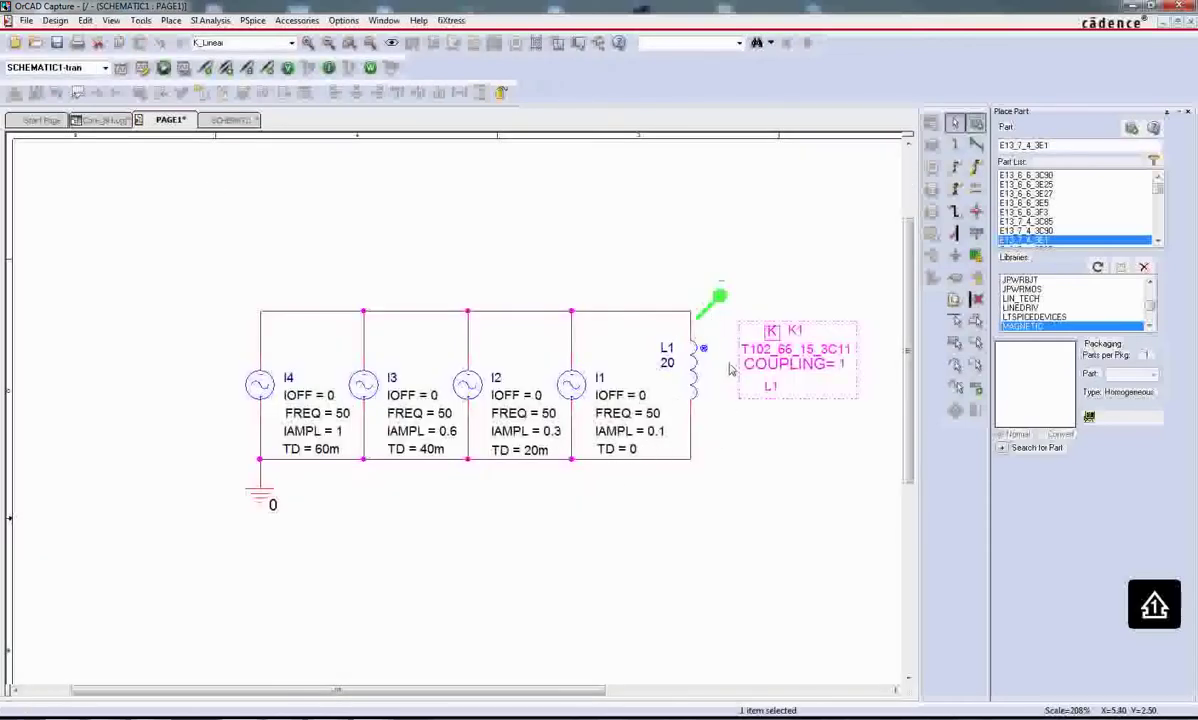
{"action": "left_click", "coordinate": [724, 318]}
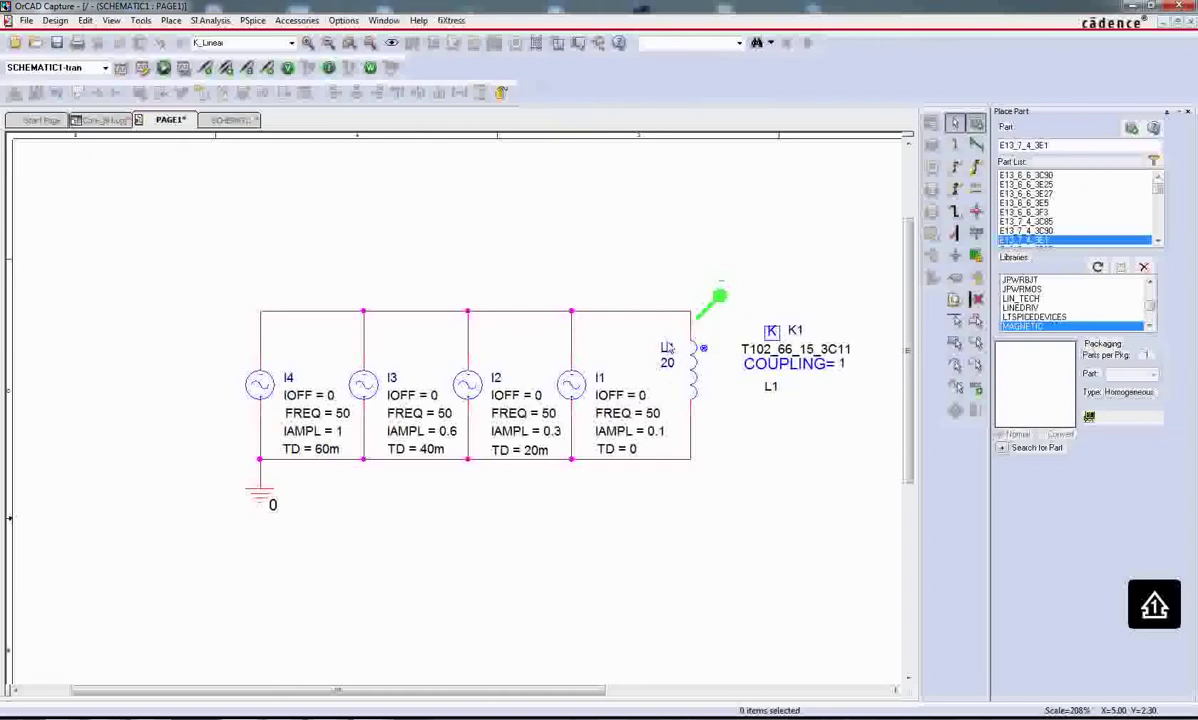
{"action": "double_click", "coordinate": [726, 318]}
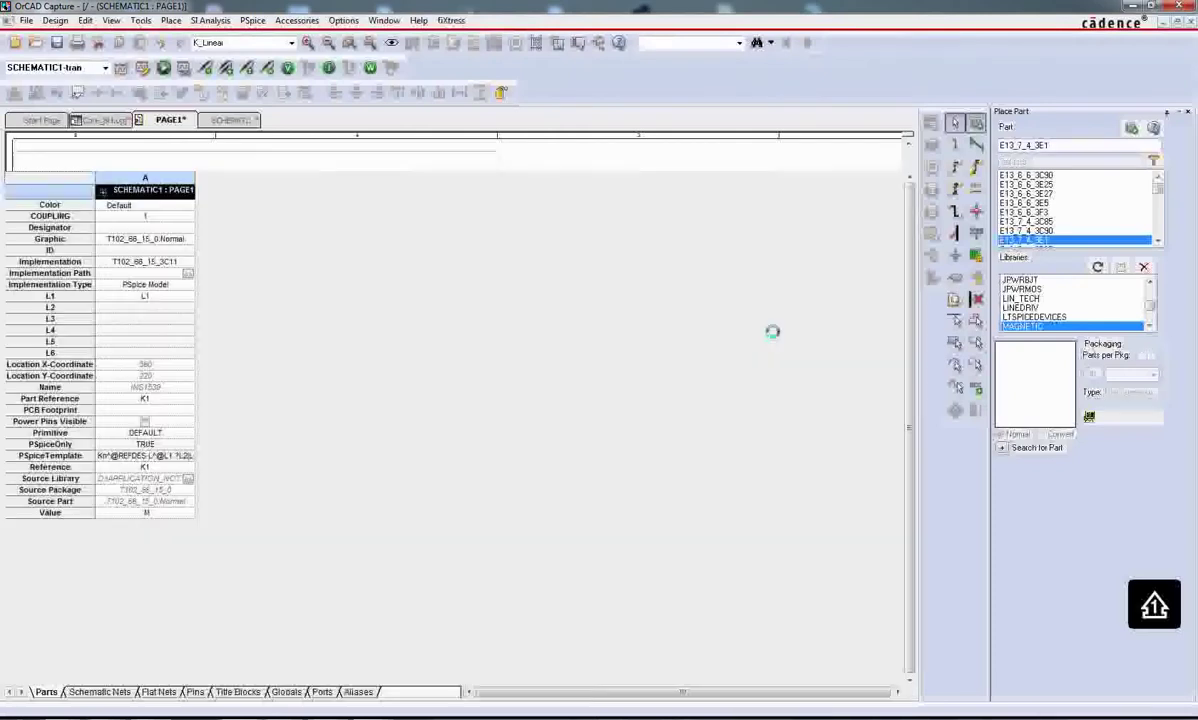
{"action": "left_click_drag", "start_coordinate": [57, 295], "coordinate": [67, 314]}
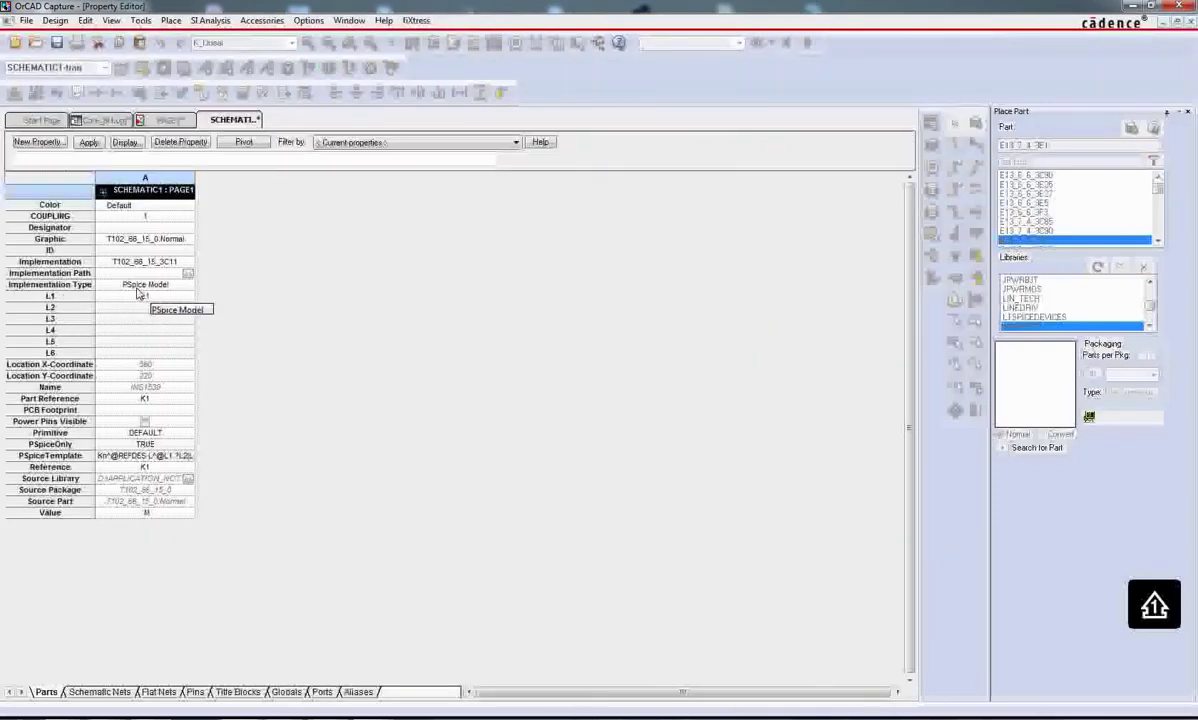
{"action": "right_click", "coordinate": [246, 120]}
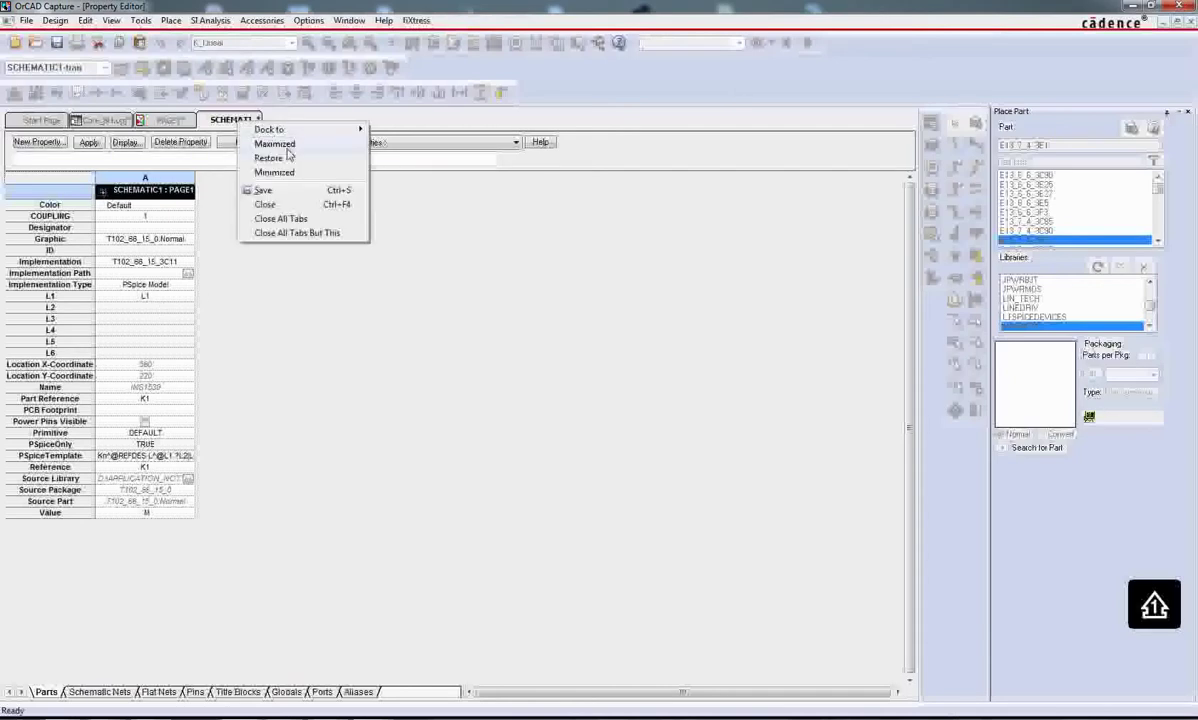
{"action": "left_click", "coordinate": [272, 203]}
{"action": "left_click", "coordinate": [788, 471]}
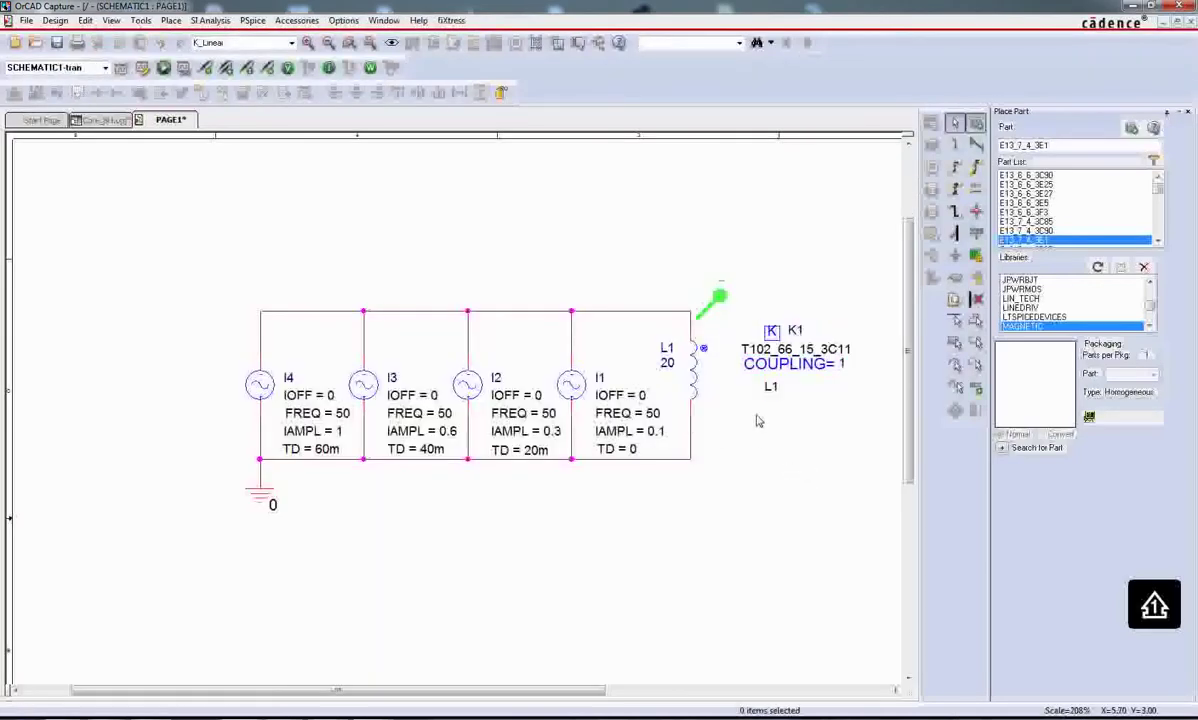
Change the inductor's part reference to L5
{"action": "double_click", "coordinate": [665, 347]}
{"action": "type", "text": "L5"}
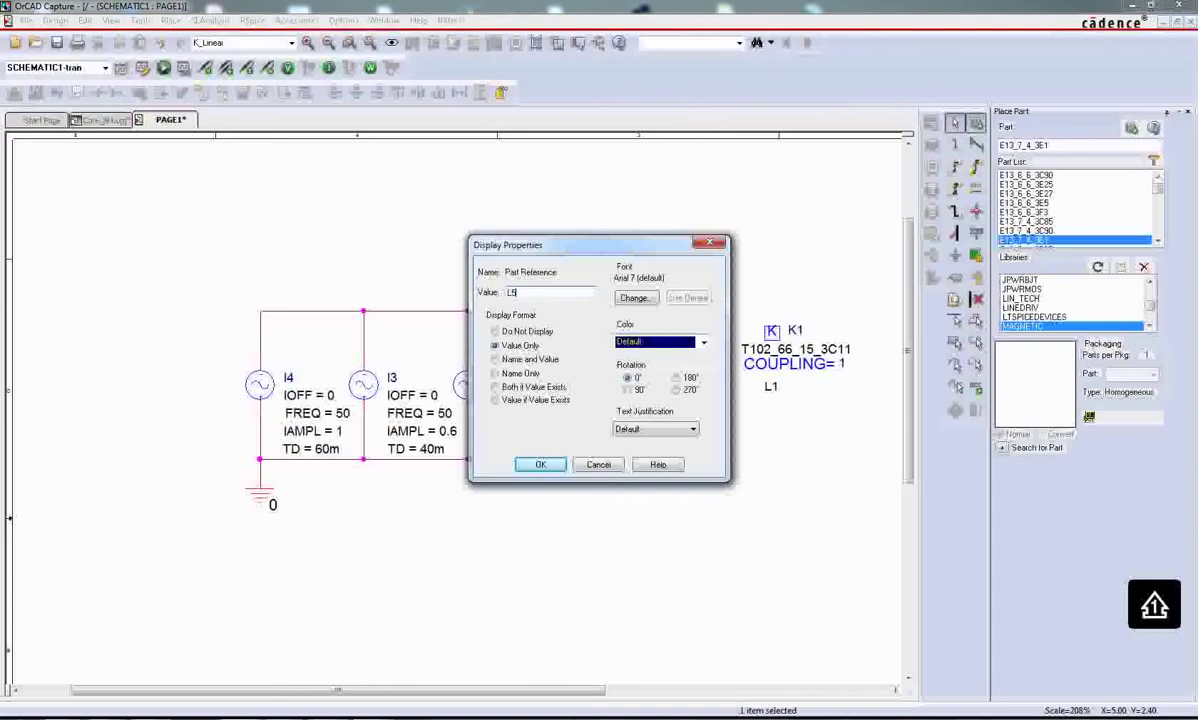
{"action": "key", "text": "Return"}
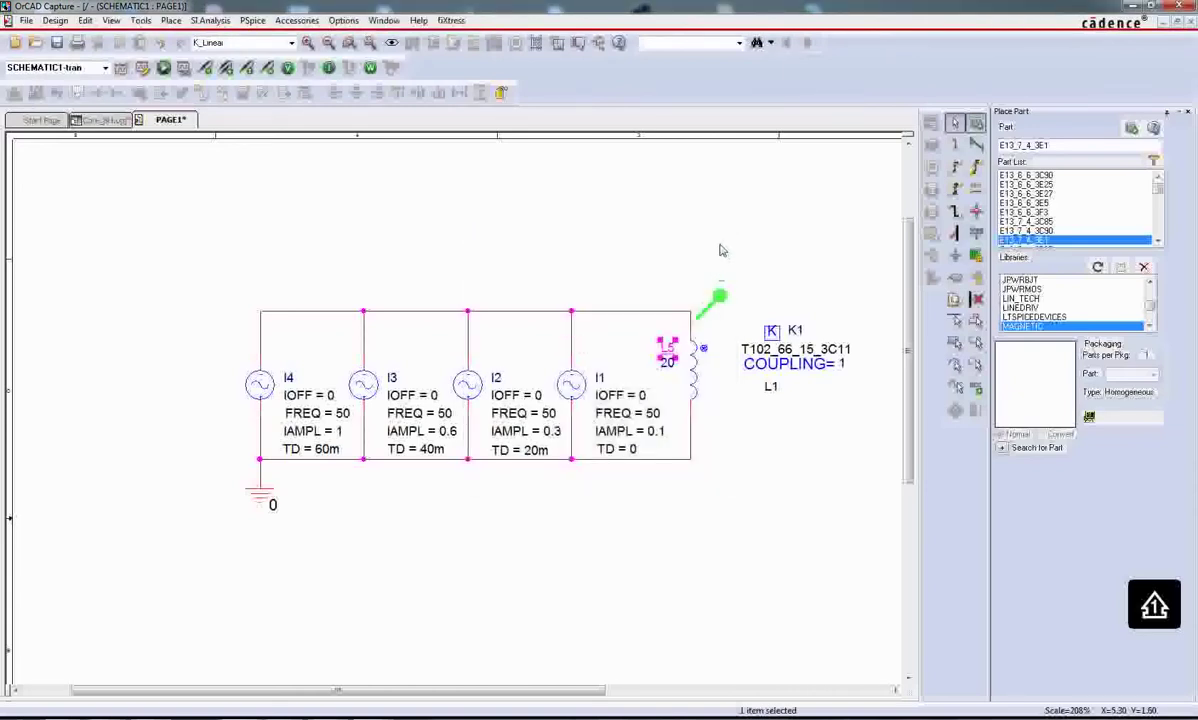
Set the K1 core's L1 property to L5 and close its property editor
{"action": "double_click", "coordinate": [800, 328]}
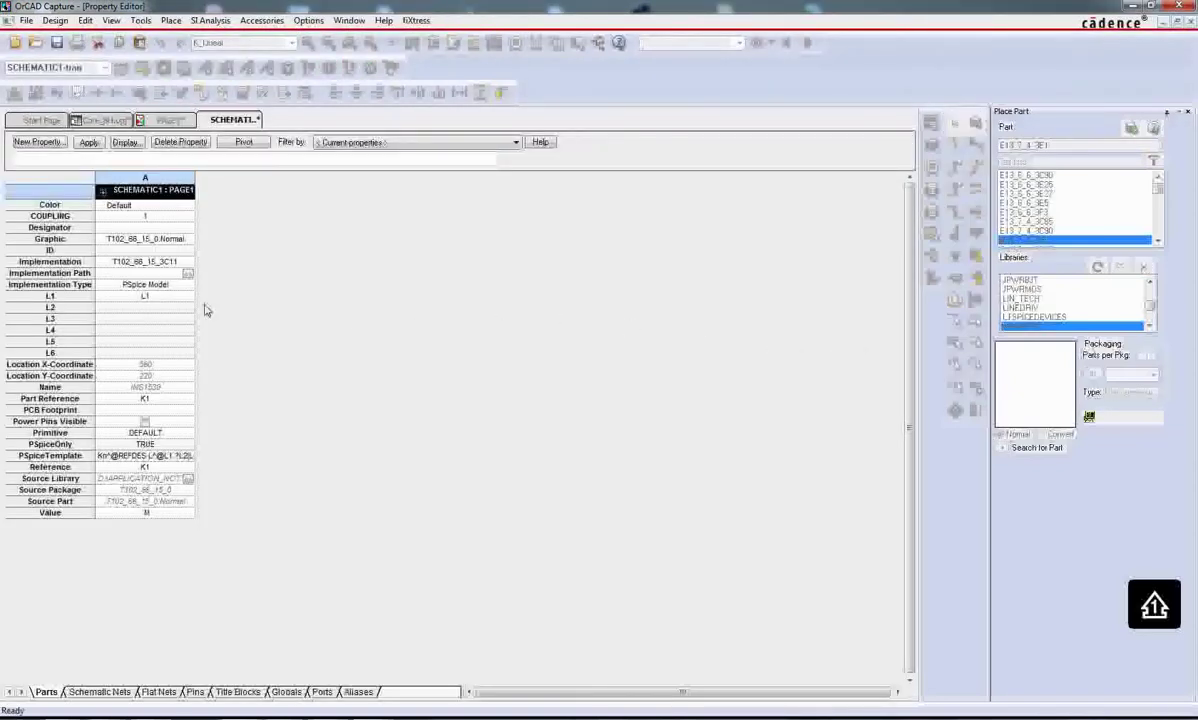
{"action": "left_click", "coordinate": [160, 297]}
{"action": "left_click", "coordinate": [155, 296]}
{"action": "key", "text": "BackSpace"}
{"action": "type", "text": "5"}
{"action": "right_click", "coordinate": [236, 126]}
{"action": "left_click", "coordinate": [248, 203]}
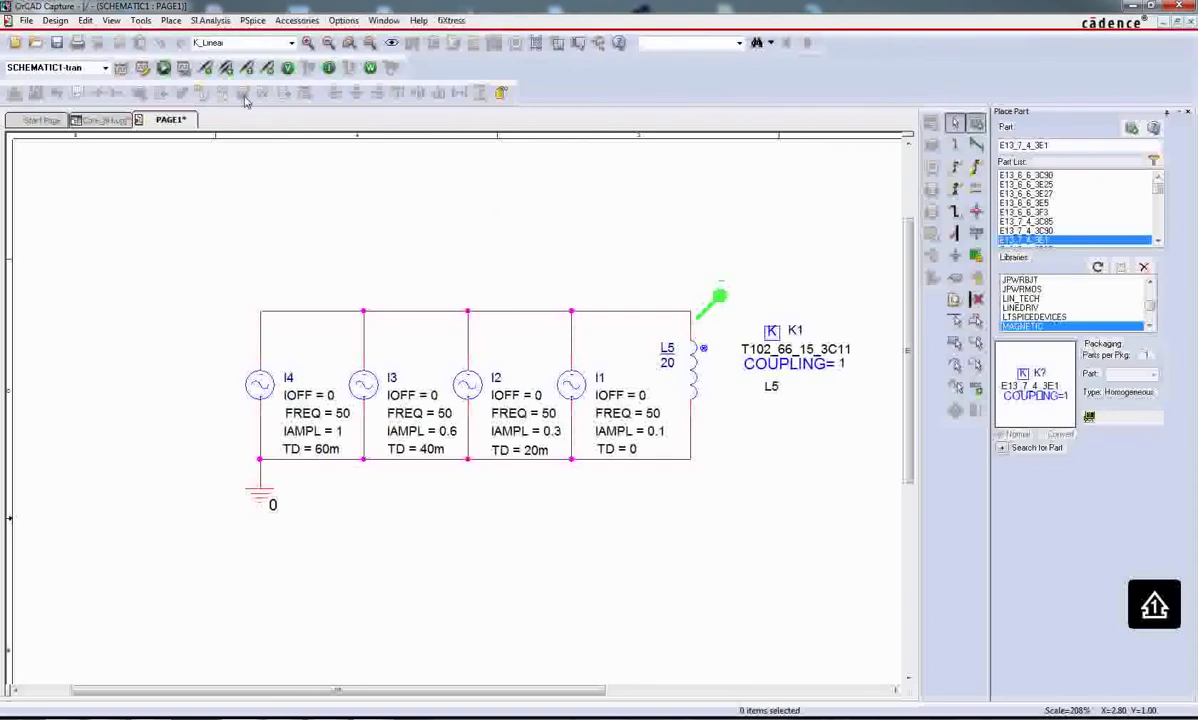
Run the transient simulation and set the plot's X-axis variable to H(K1)
{"action": "left_click", "coordinate": [163, 67]}
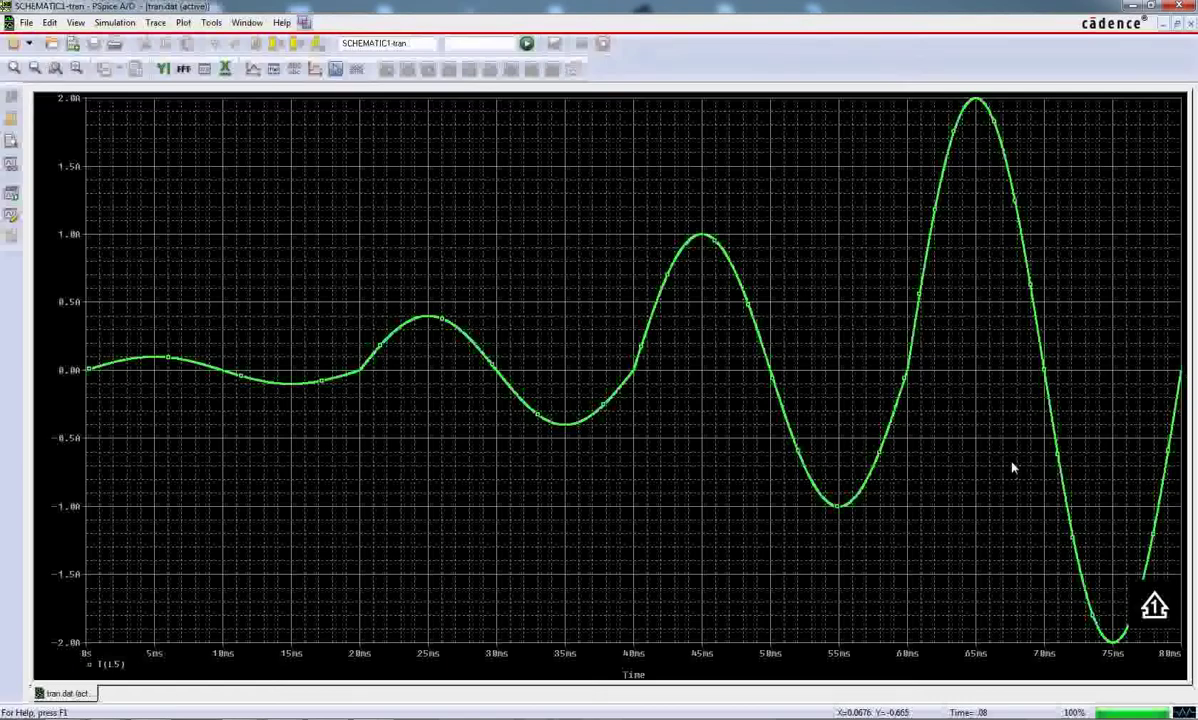
{"action": "double_click", "coordinate": [640, 660]}
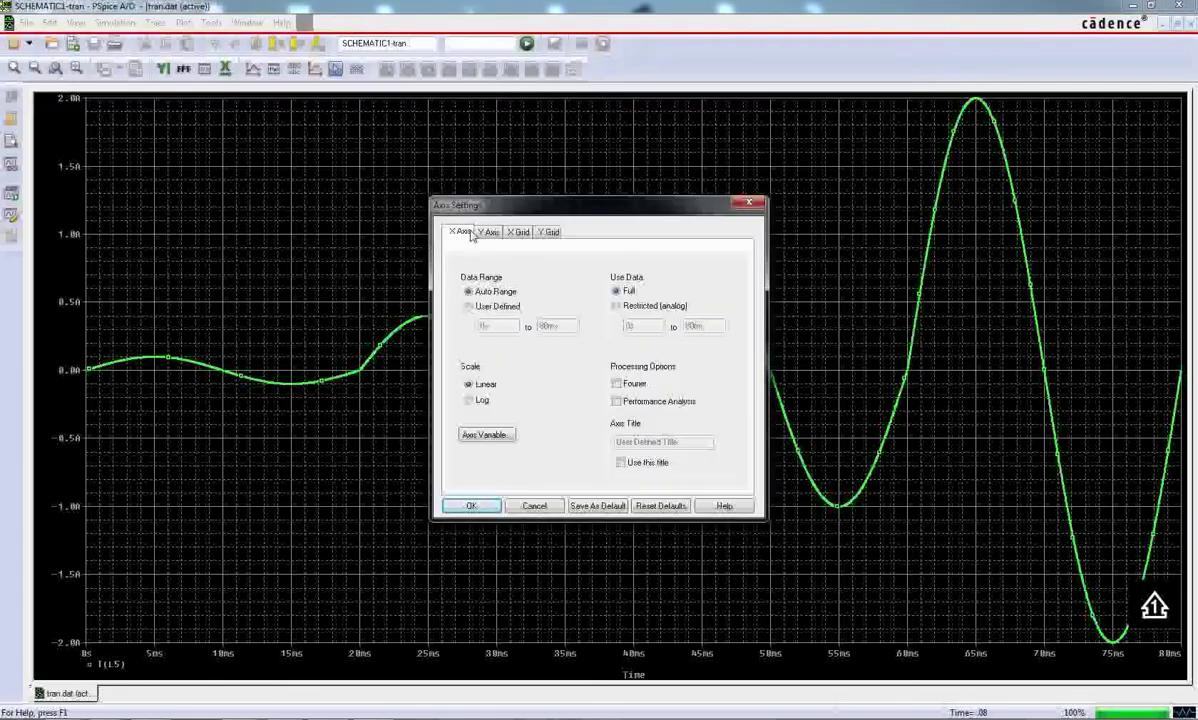
{"action": "left_click", "coordinate": [498, 443]}
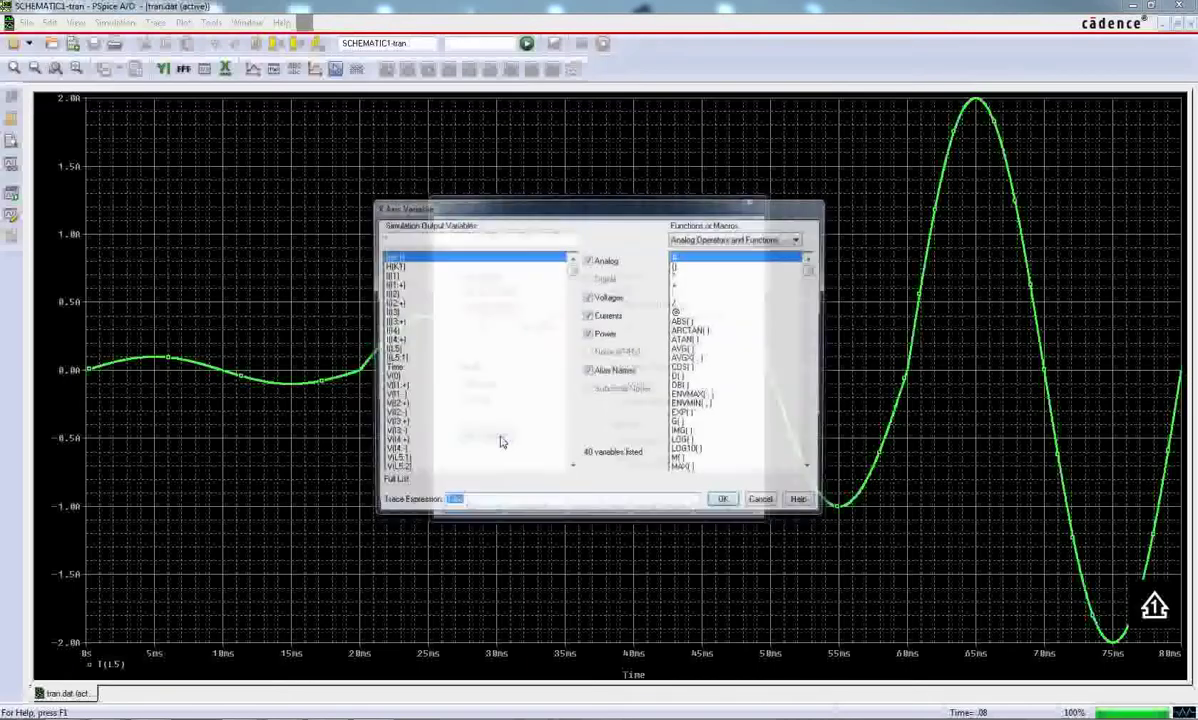
{"action": "left_click", "coordinate": [398, 266]}
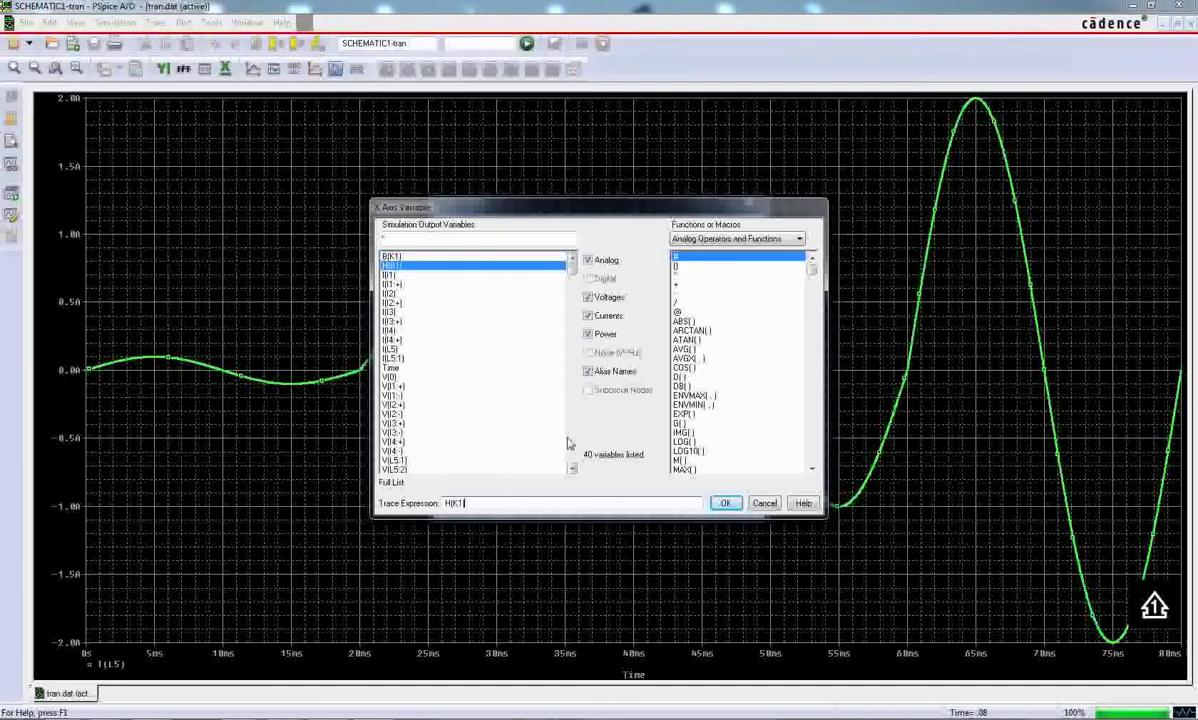
{"action": "left_click", "coordinate": [736, 503]}
{"action": "left_click", "coordinate": [430, 474]}
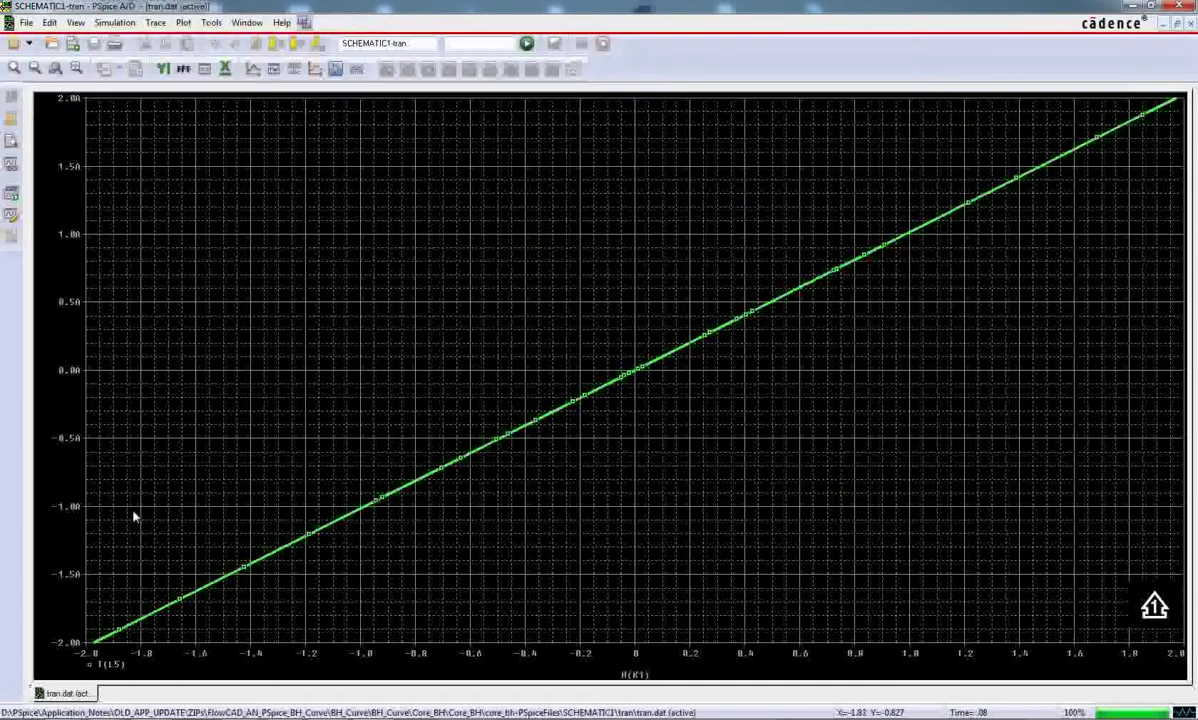
Replace the plotted I(L5) trace with B(K1)
{"action": "double_click", "coordinate": [108, 665]}
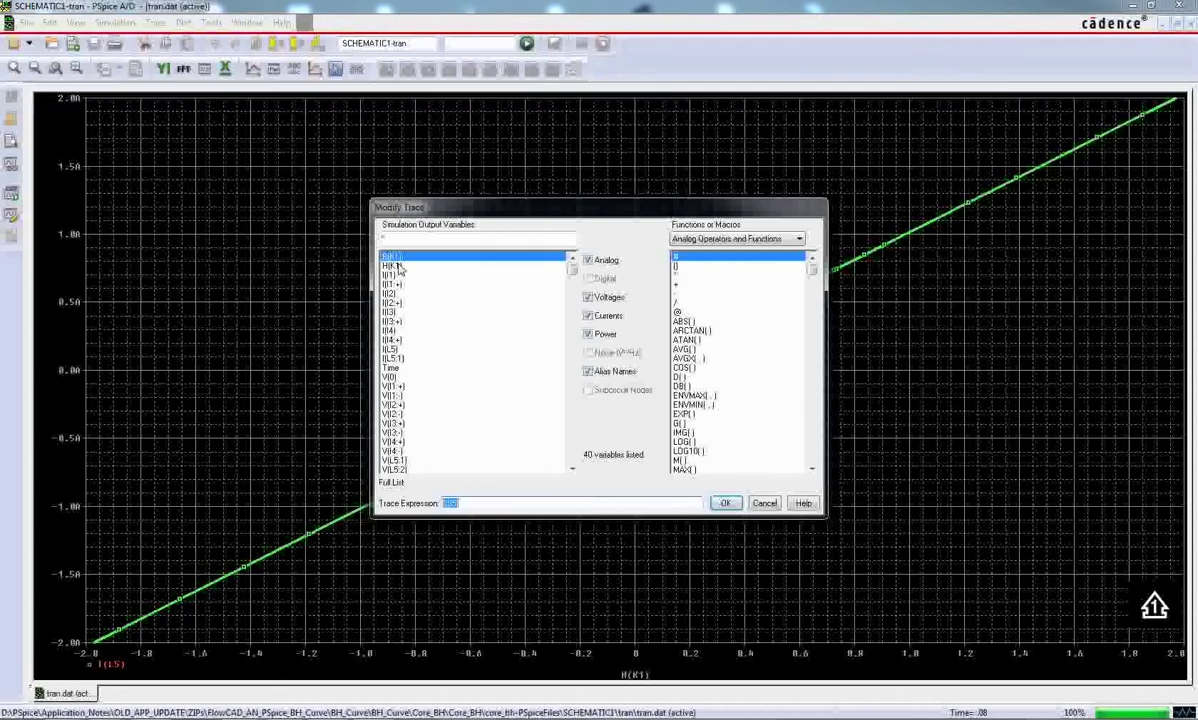
{"action": "left_click", "coordinate": [398, 258]}
{"action": "left_click", "coordinate": [727, 504]}
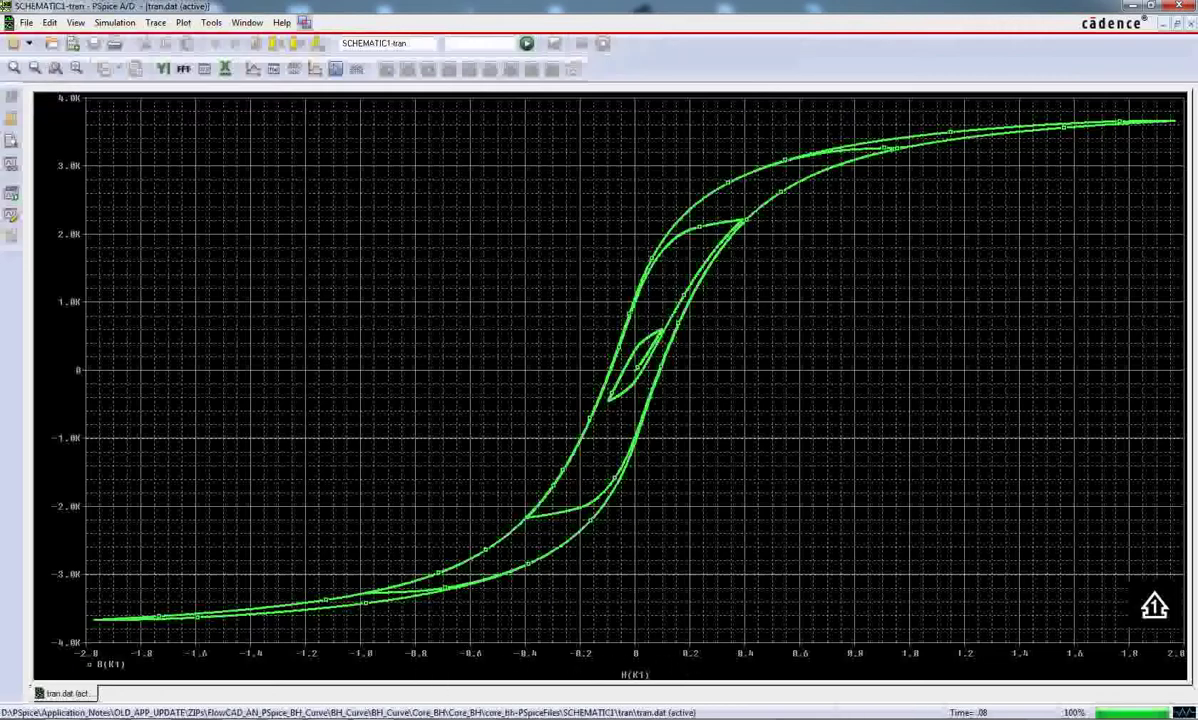
Switch back to the schematic in OrCAD Capture and close the Place Part pane
{"action": "mouse_move", "coordinate": [240, 716]}
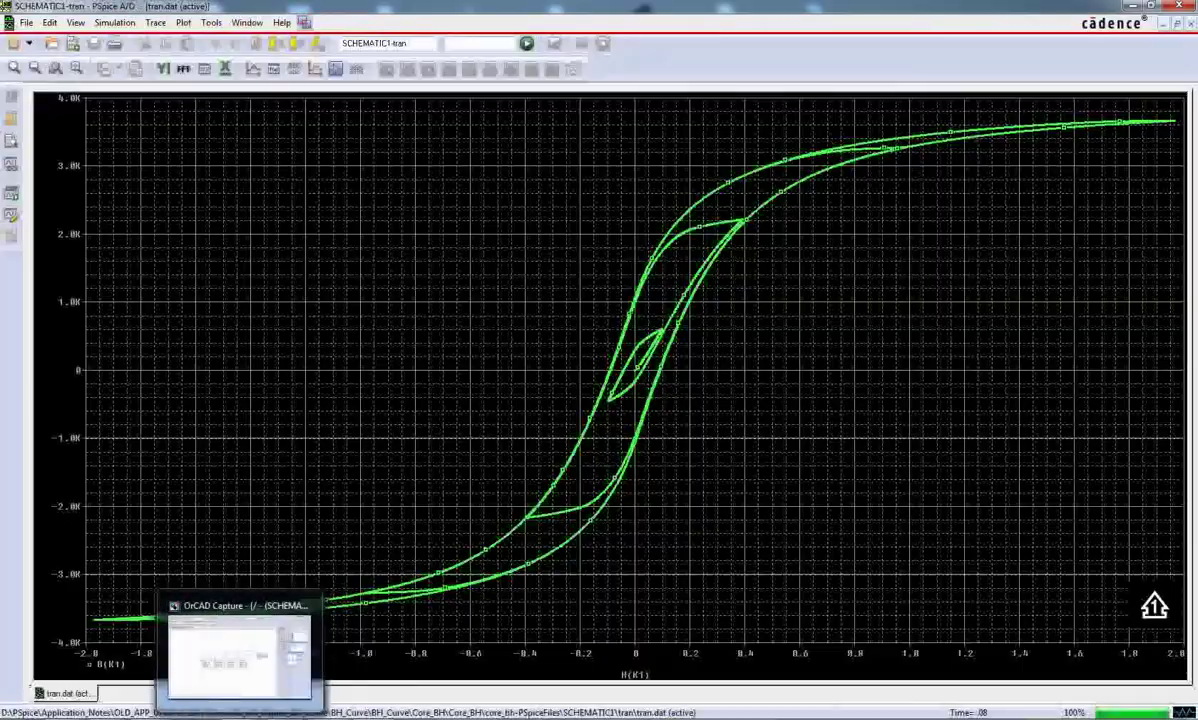
{"action": "left_click", "coordinate": [240, 650]}
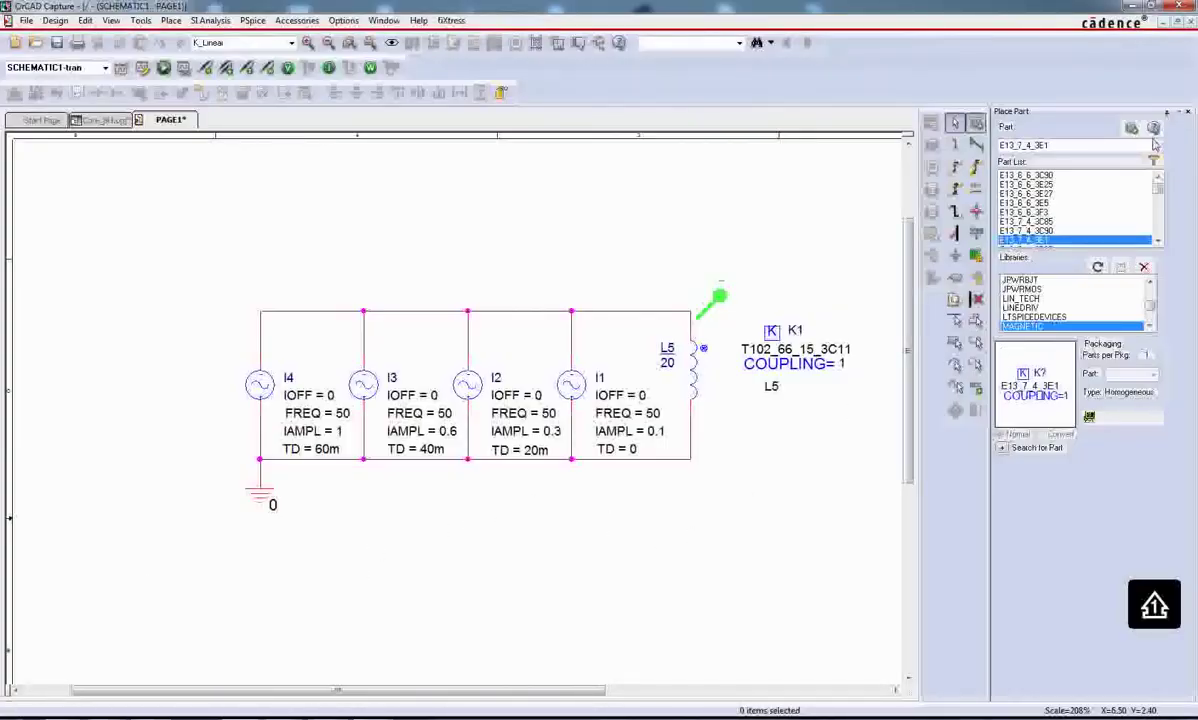
{"action": "left_click", "coordinate": [1189, 113]}
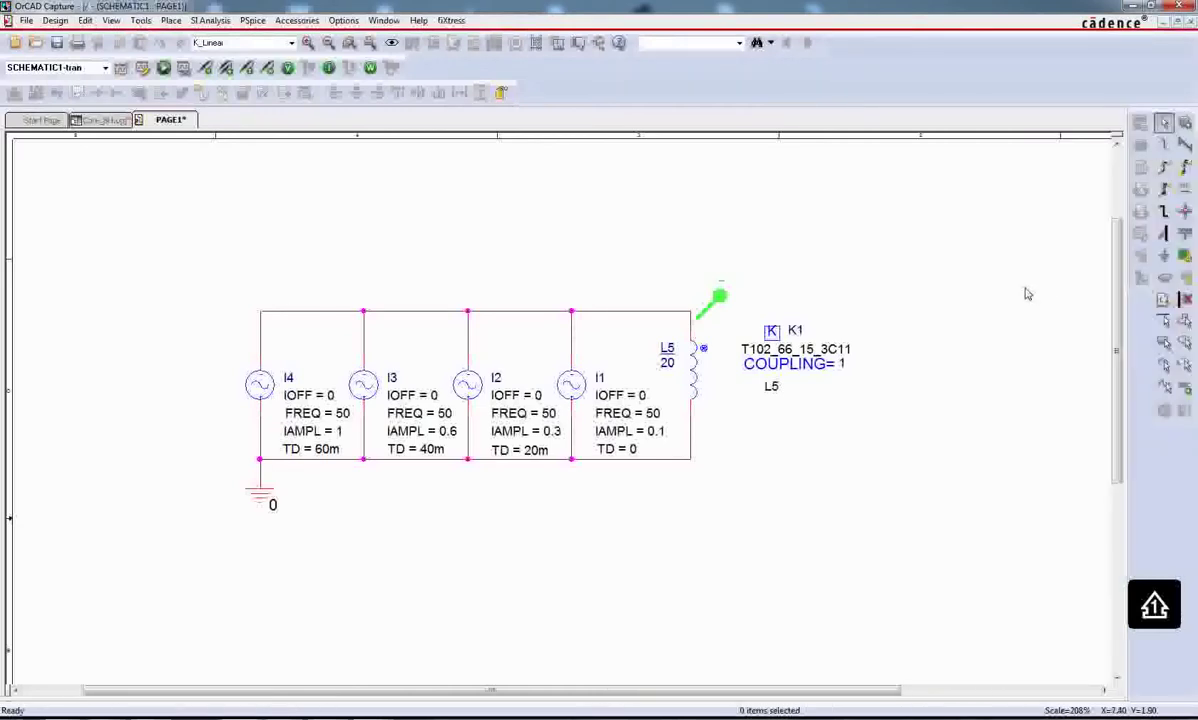